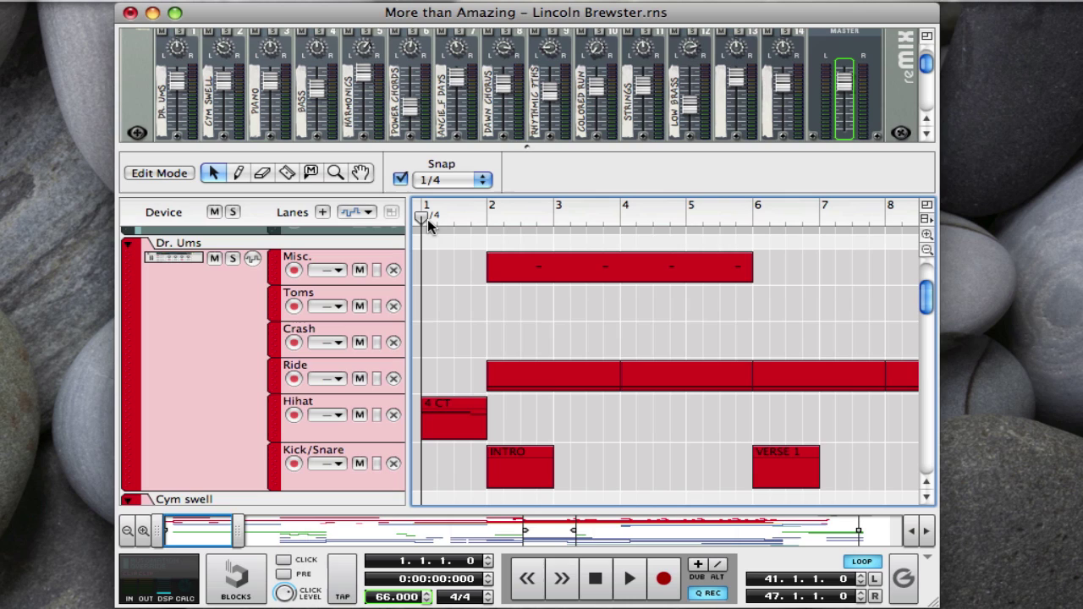
# Turn the song's loop playback off with the L key
pyautogui.press('l')
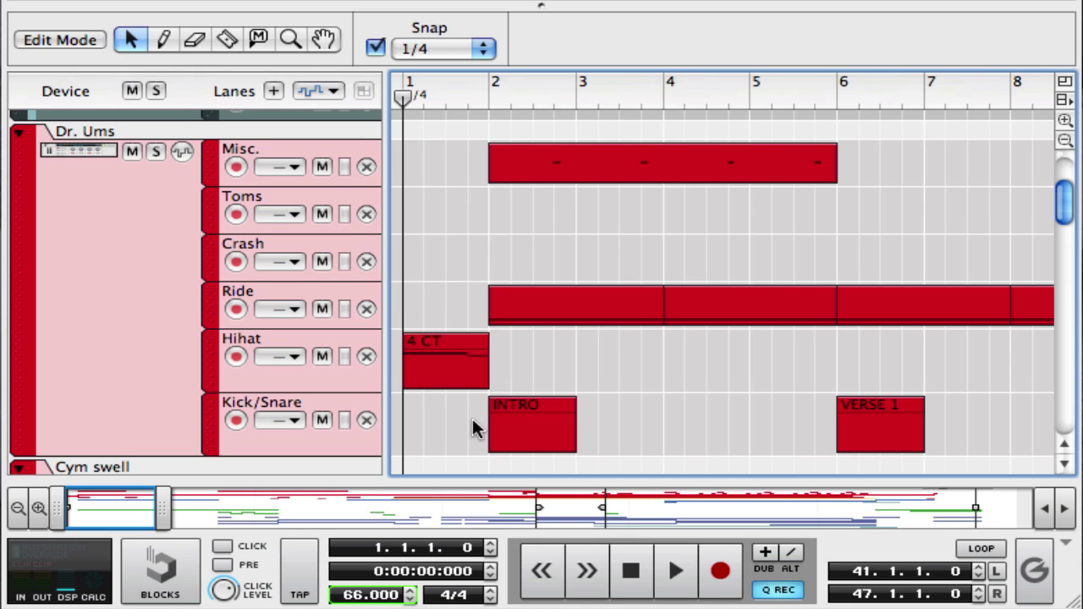
pyautogui.scroll(-5, 107, 330)
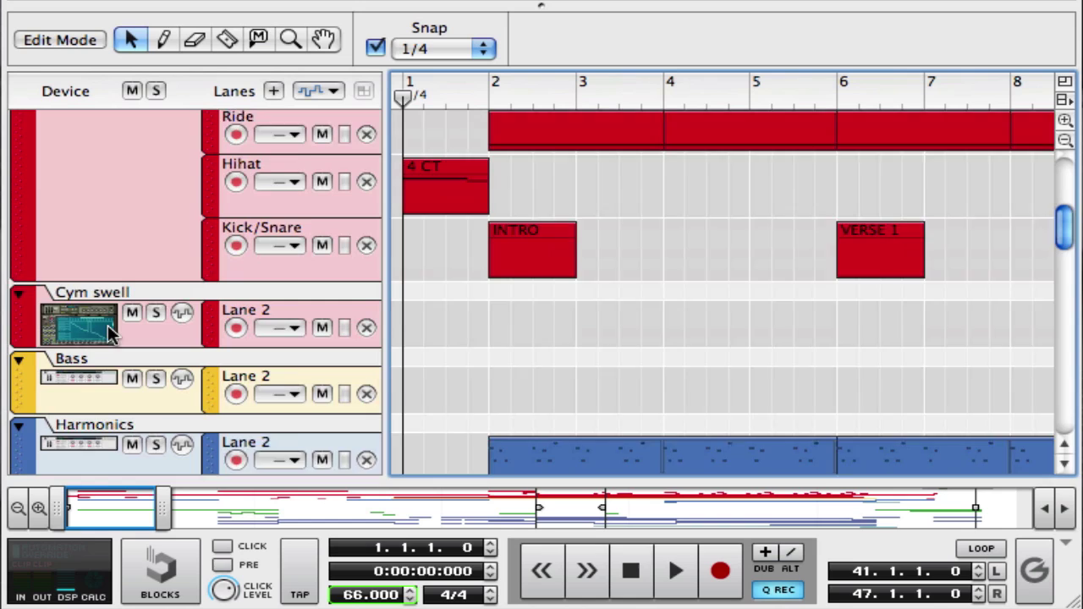
pyautogui.scroll(-6, 110, 332)
pyautogui.scroll(8, 110, 332)
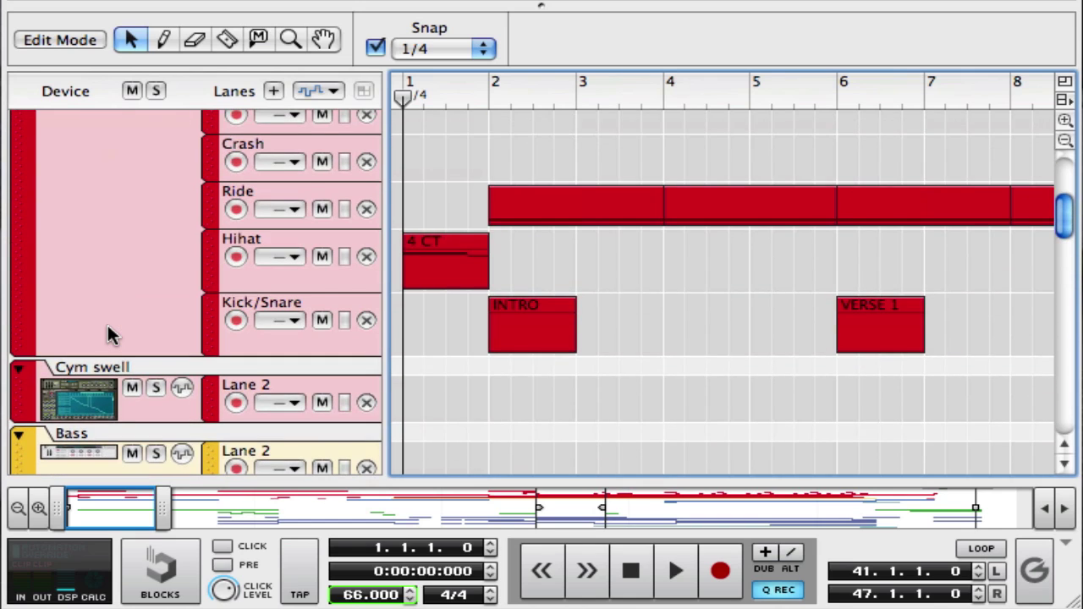
pyautogui.scroll(5, 106, 323)
pyautogui.scroll(-2, 107, 322)
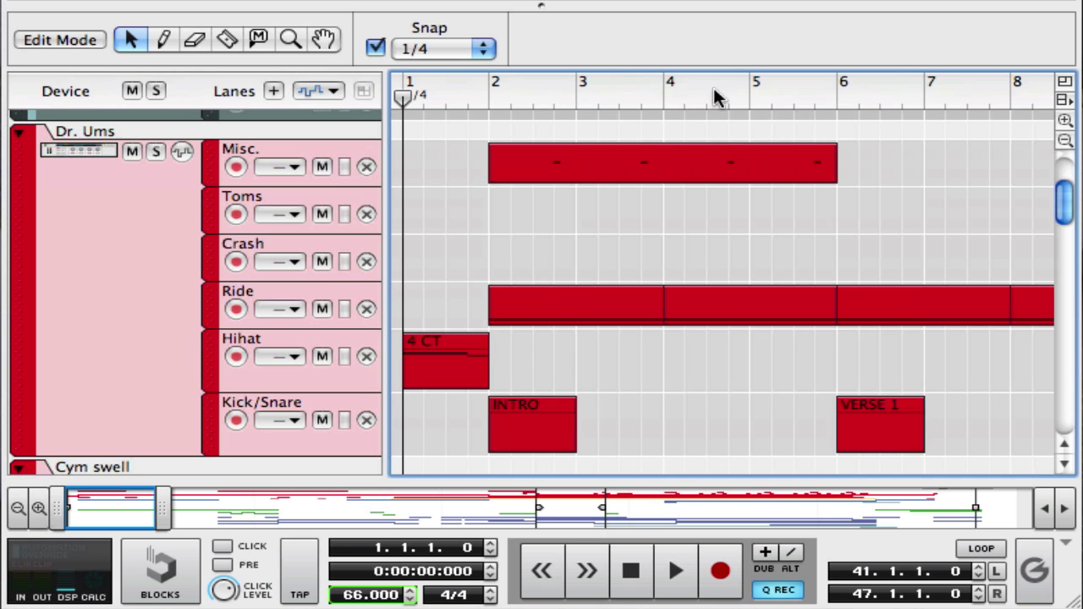
pyautogui.scroll(-4, 564, 418)
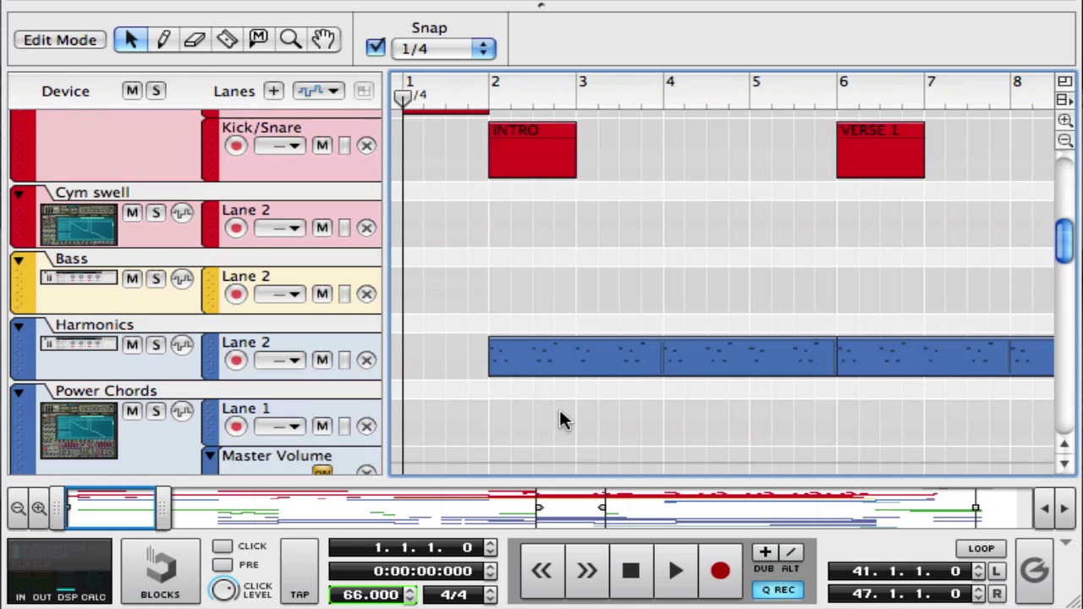
pyautogui.scroll(-6, 564, 418)
pyautogui.scroll(5, 563, 418)
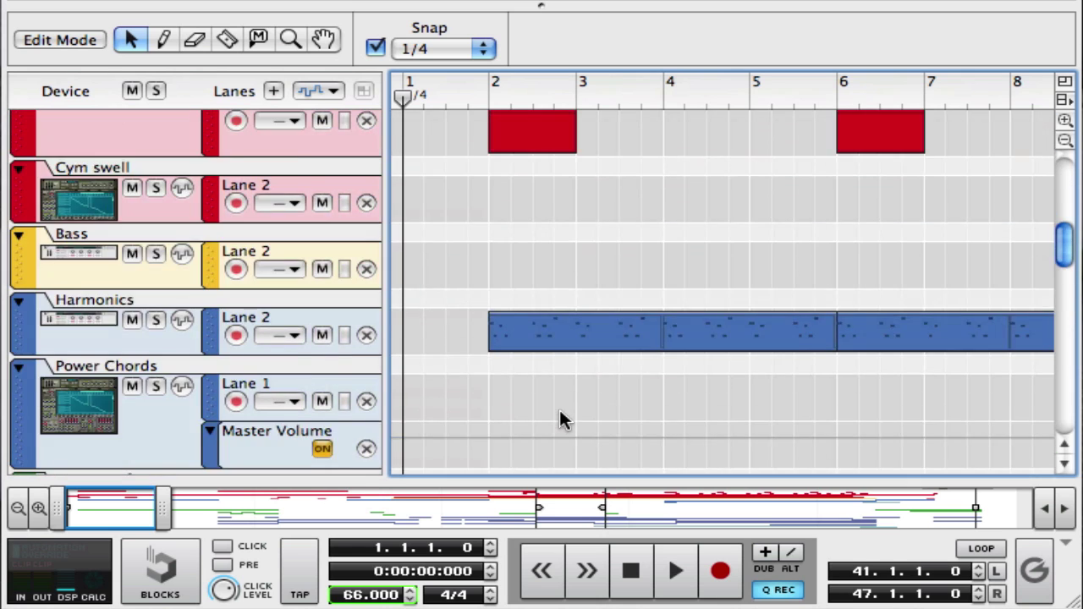
pyautogui.scroll(4, 561, 418)
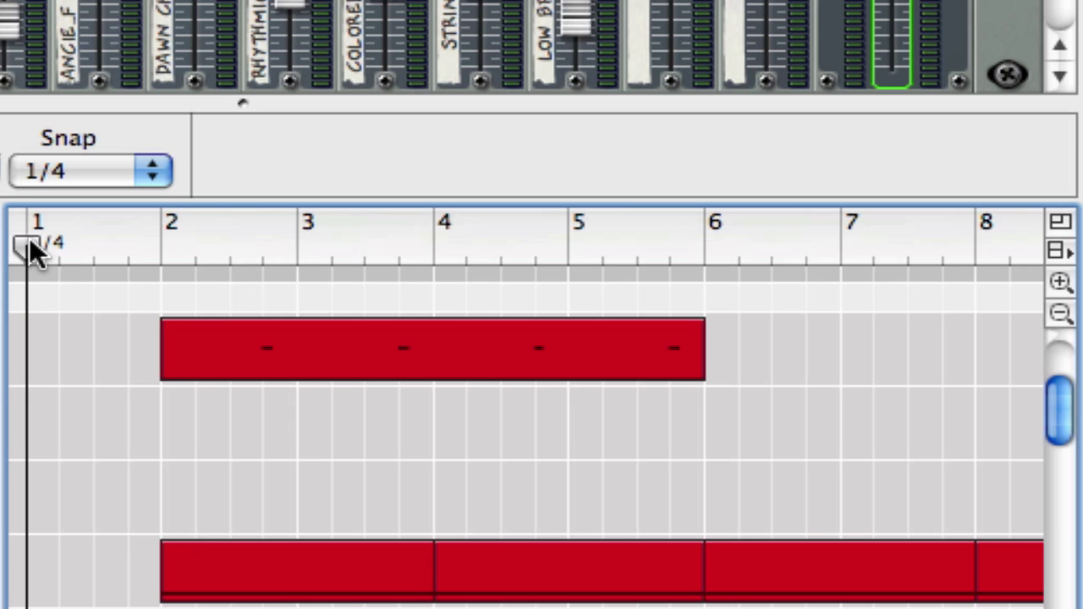
# Put the left locator at bar 2 and the right at bar 6, undoing a stray bar-7 end marker
pyautogui.moveTo(31, 244); pyautogui.dragTo(295, 243)
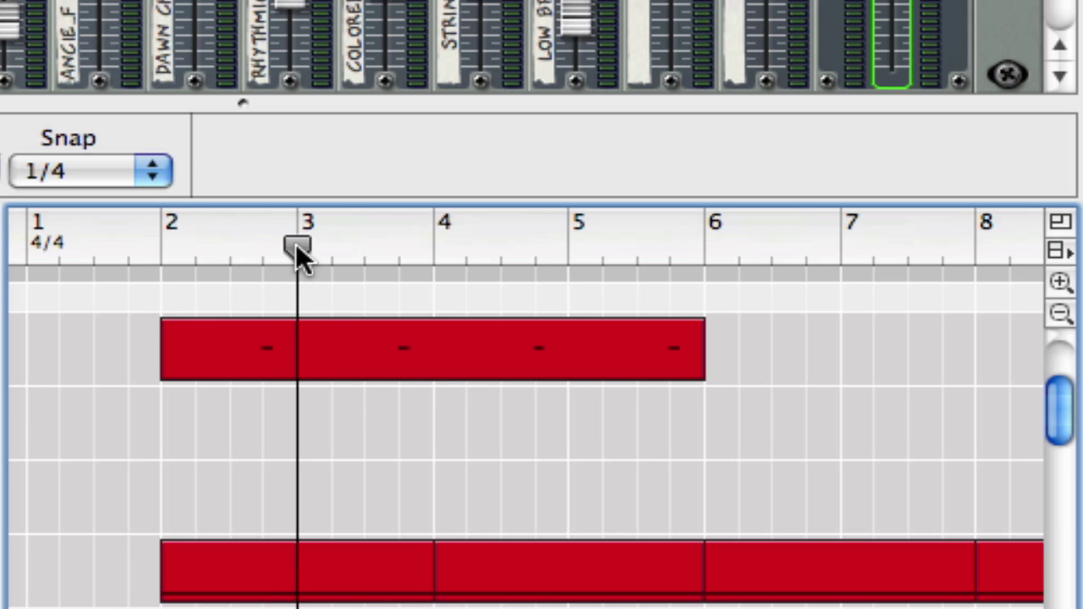
pyautogui.moveTo(296, 245); pyautogui.dragTo(25, 245)
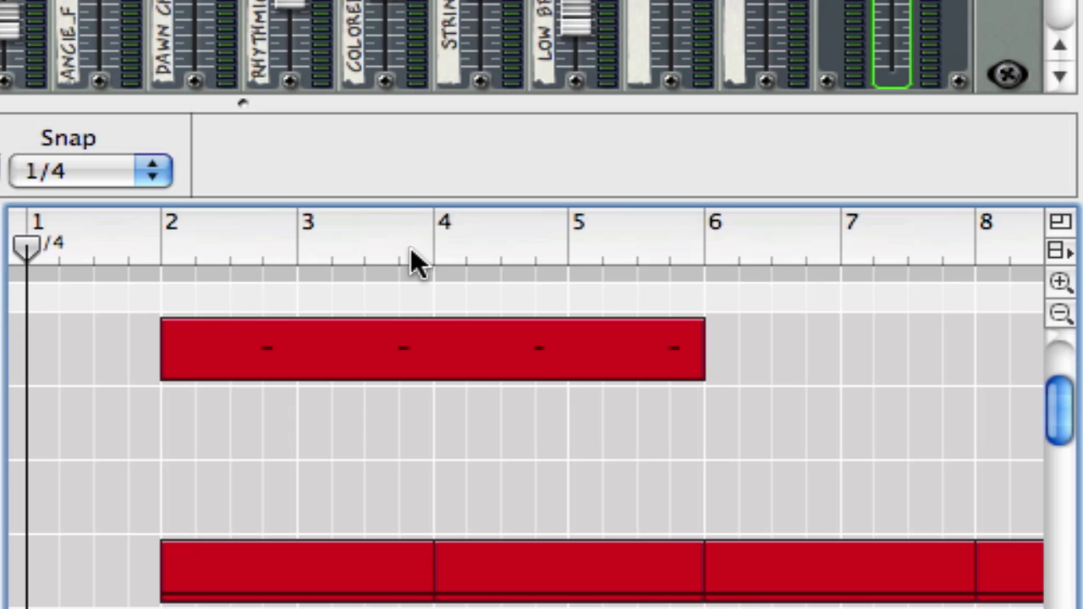
pyautogui.keyDown('alt'); pyautogui.click(161, 233); pyautogui.keyUp('alt')
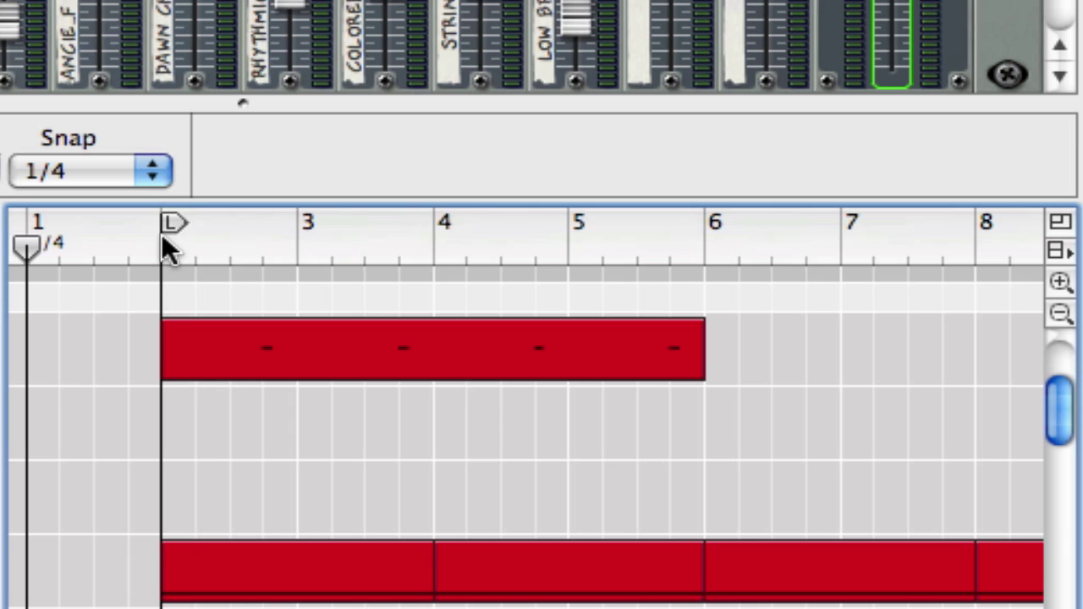
pyautogui.keyDown('ctrl'); pyautogui.click(703, 231); pyautogui.keyUp('ctrl')
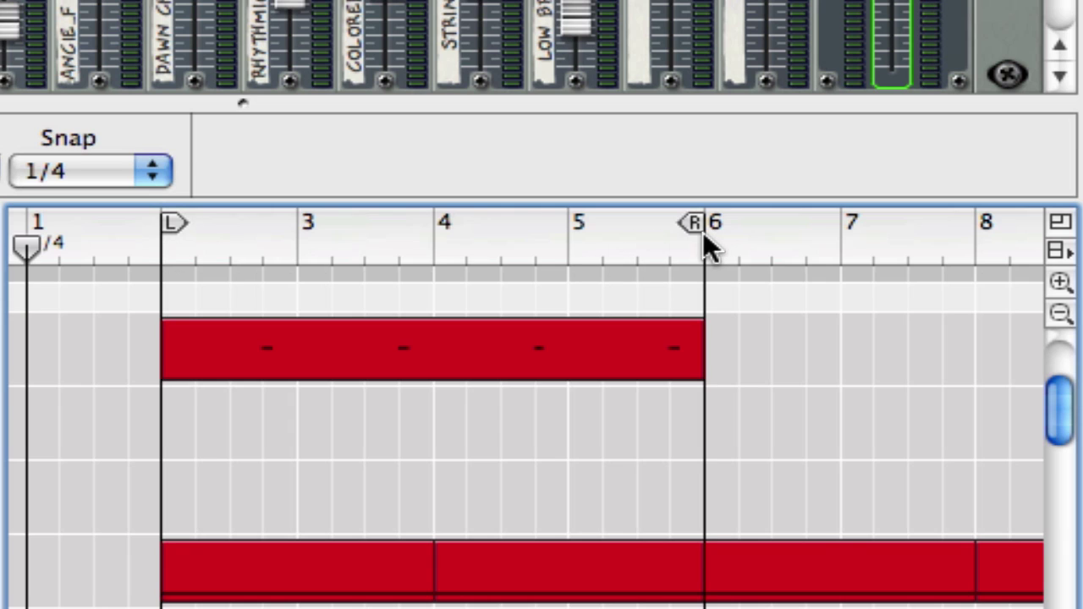
pyautogui.keyDown('ctrl'); pyautogui.keyDown('alt'); pyautogui.click(839, 232); pyautogui.keyUp('alt'); pyautogui.keyUp('ctrl')
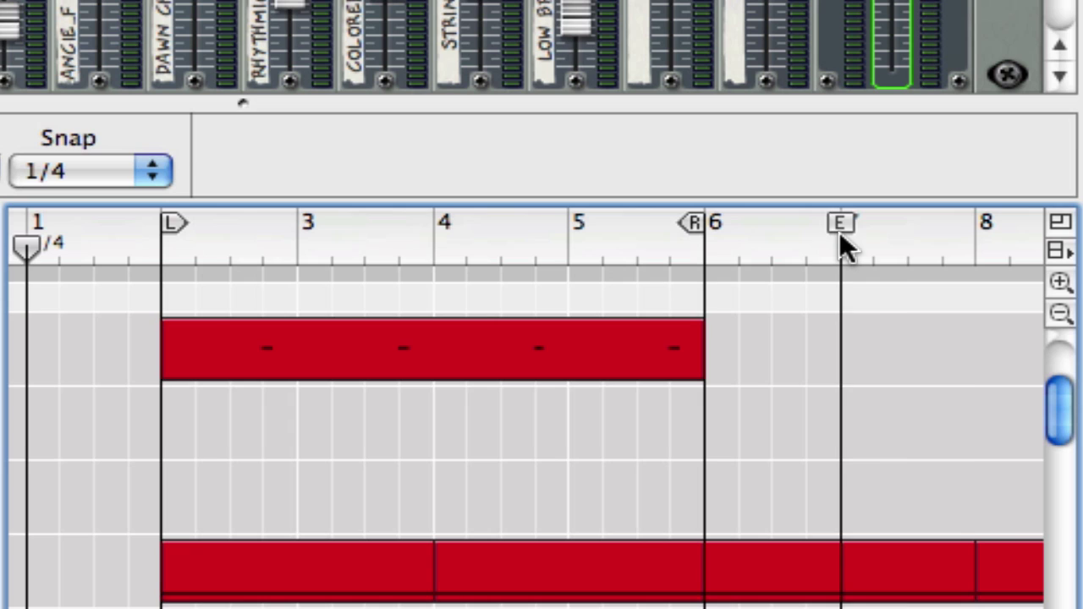
pyautogui.hotkey('ctrl', 'z')
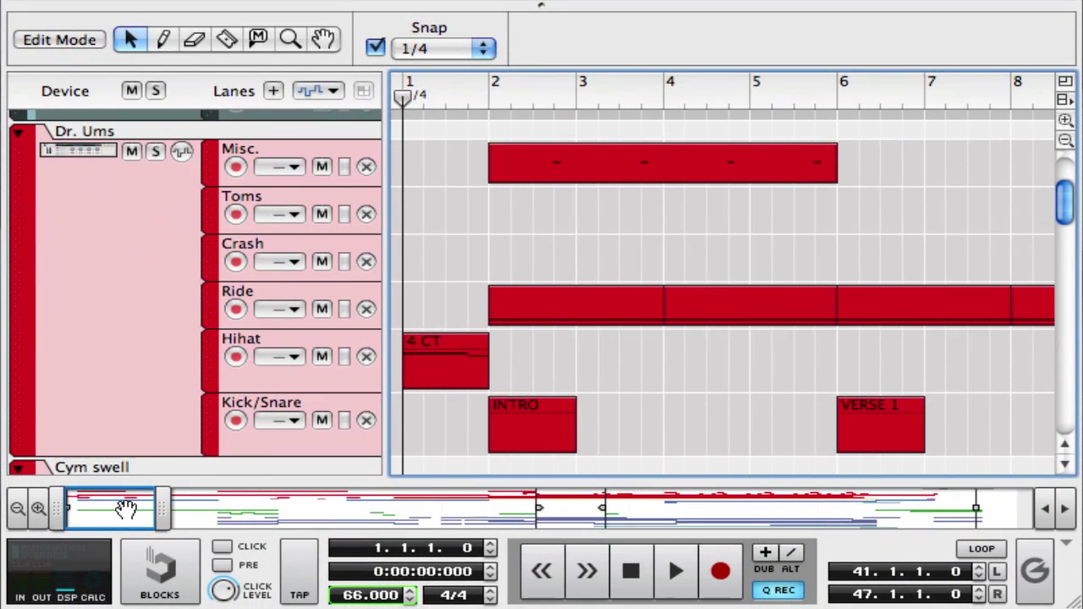
# Find the left locator at bar 41 and drag it back to bar 2
pyautogui.moveTo(125, 507); pyautogui.dragTo(586, 502)
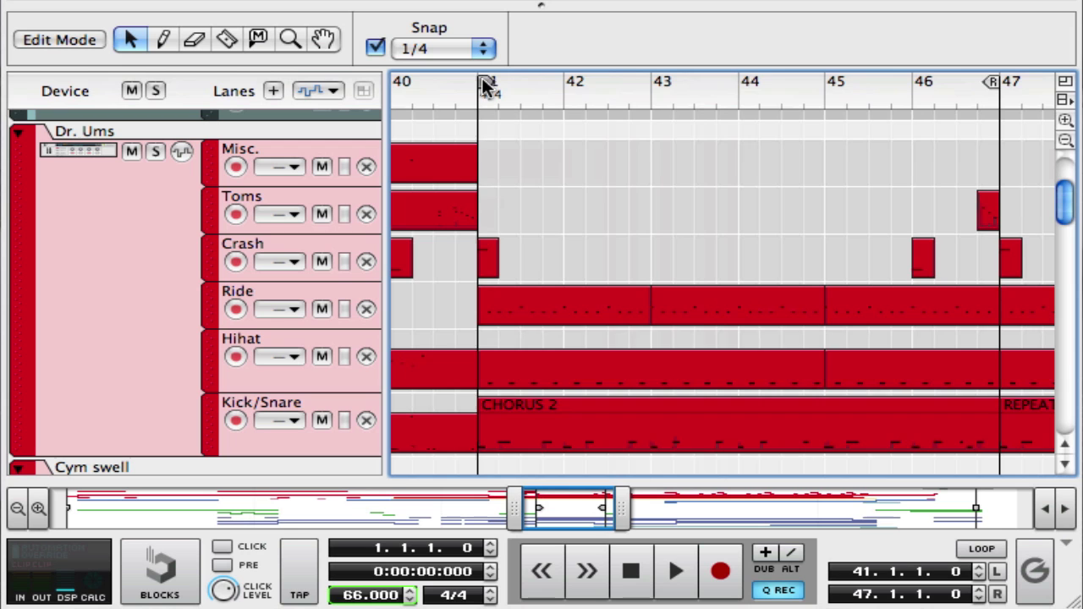
pyautogui.moveTo(486, 85)
pyautogui.mouseDown()
pyautogui.moveTo(262, 100)
pyautogui.moveTo(521, 95)
pyautogui.moveTo(501, 96)
pyautogui.mouseUp()
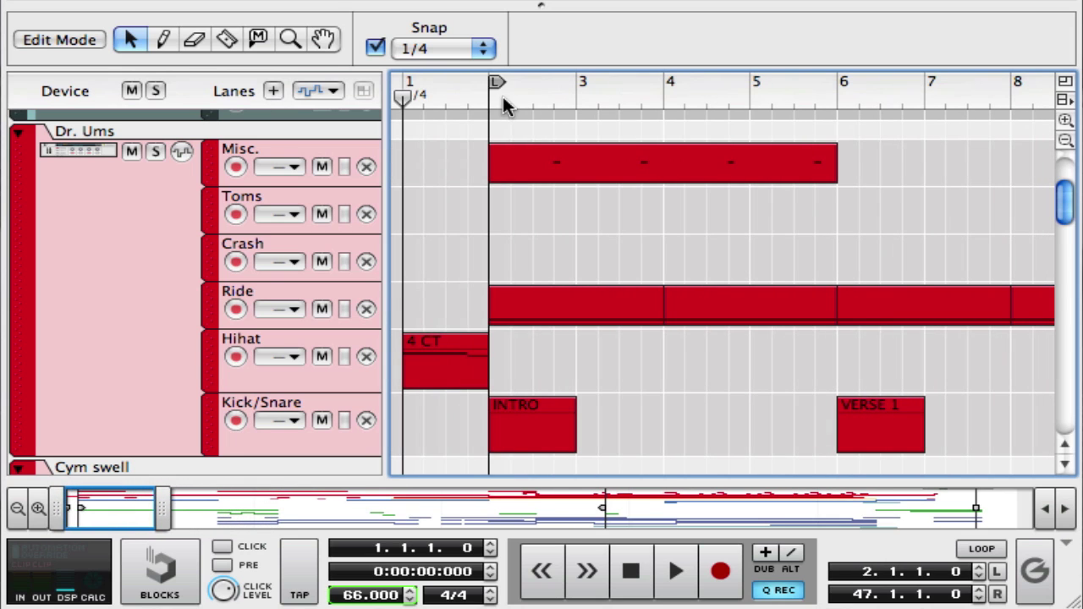
# Place the right loop marker at bar 6 and the left loop marker at bar 2
pyautogui.keyDown('alt'); pyautogui.click(838, 95); pyautogui.keyUp('alt')
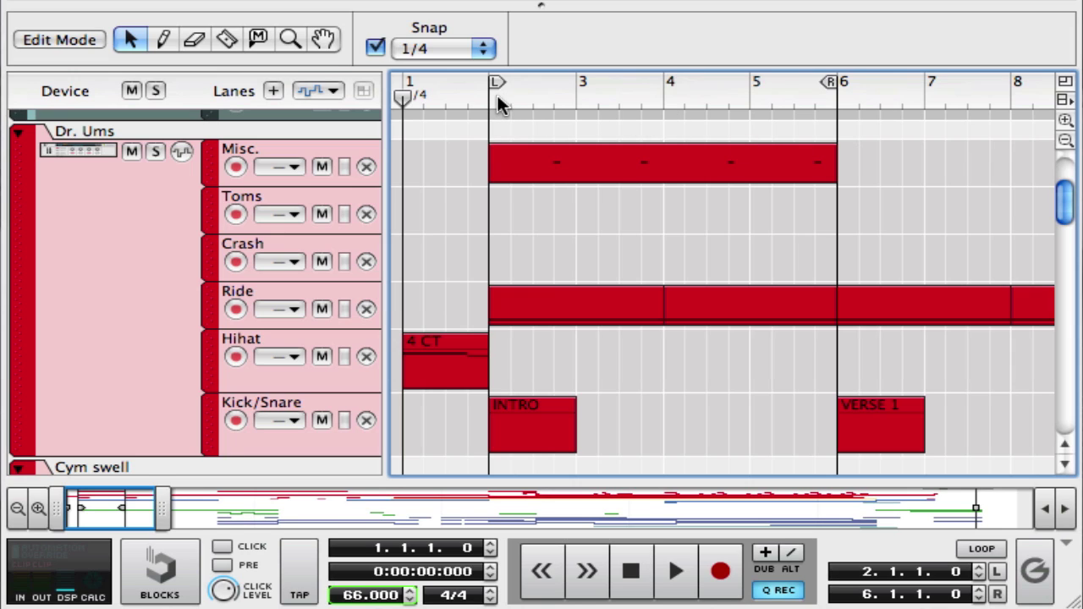
pyautogui.keyDown('super'); pyautogui.click(577, 94); pyautogui.keyUp('super')
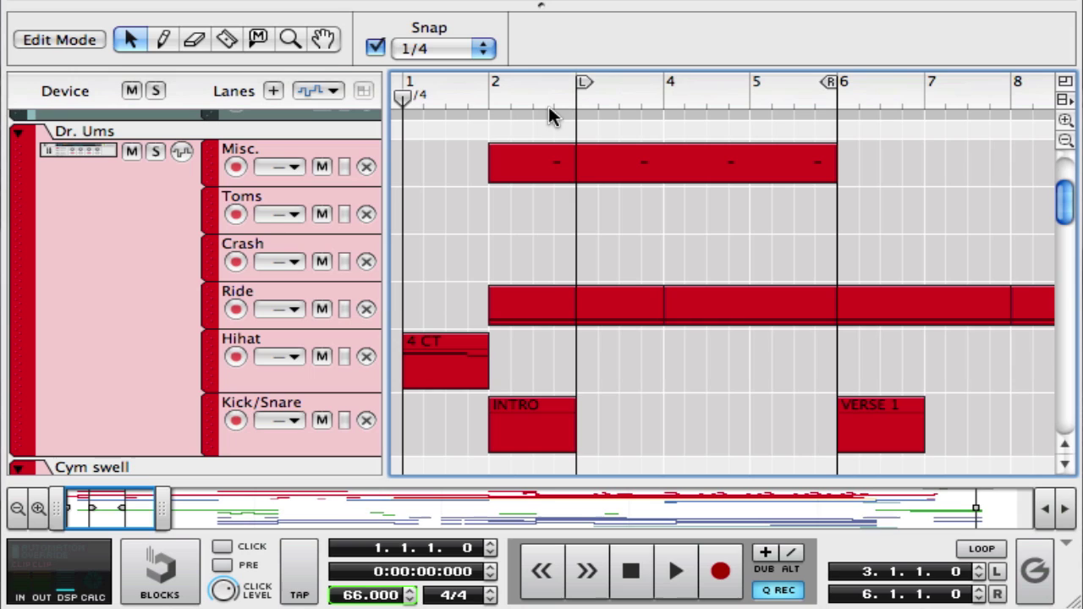
pyautogui.keyDown('super'); pyautogui.click(535, 94); pyautogui.keyUp('super')
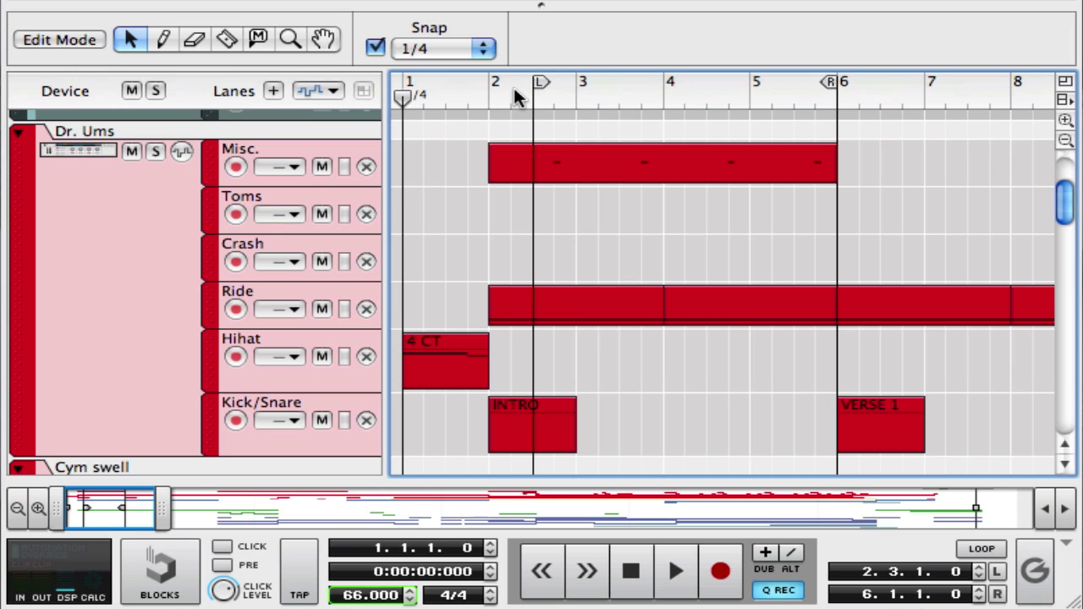
pyautogui.keyDown('super'); pyautogui.click(491, 93); pyautogui.keyUp('super')
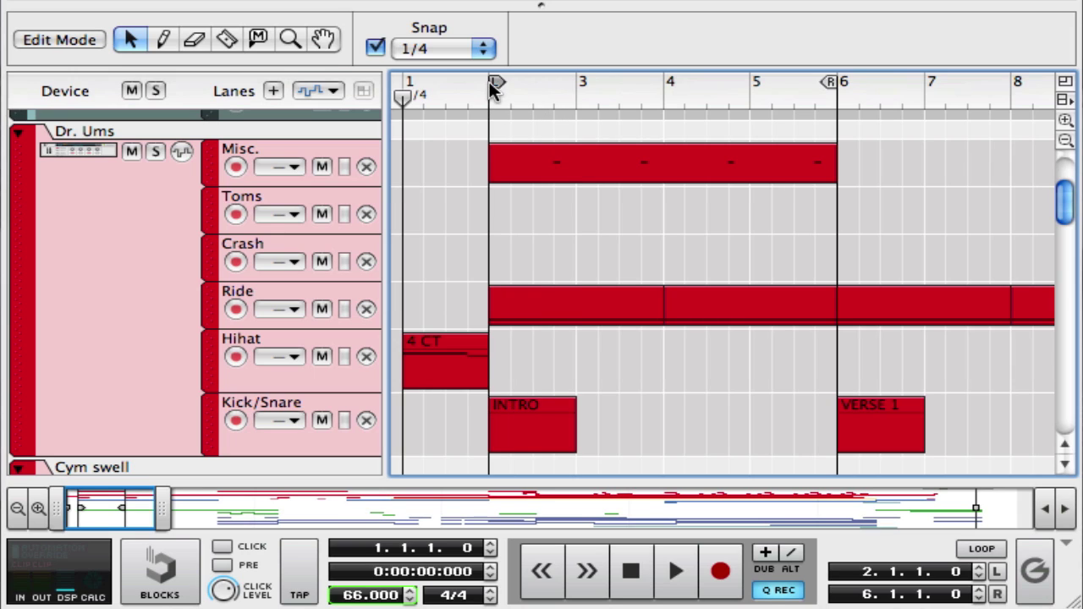
# Try the right marker at bars 5.3, 5, 4.3 and 4.2, then return it to bar 6
pyautogui.keyDown('alt'); pyautogui.click(789, 93); pyautogui.keyUp('alt')
pyautogui.keyDown('alt'); pyautogui.click(753, 95); pyautogui.keyUp('alt')
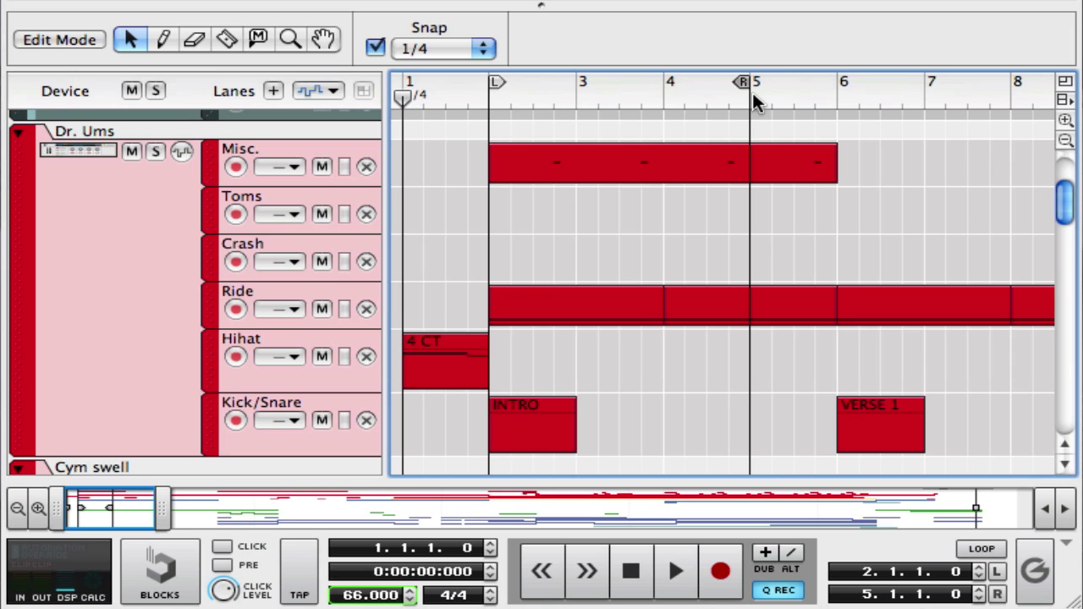
pyautogui.keyDown('alt'); pyautogui.click(710, 95); pyautogui.keyUp('alt')
pyautogui.keyDown('alt'); pyautogui.click(684, 94); pyautogui.keyUp('alt')
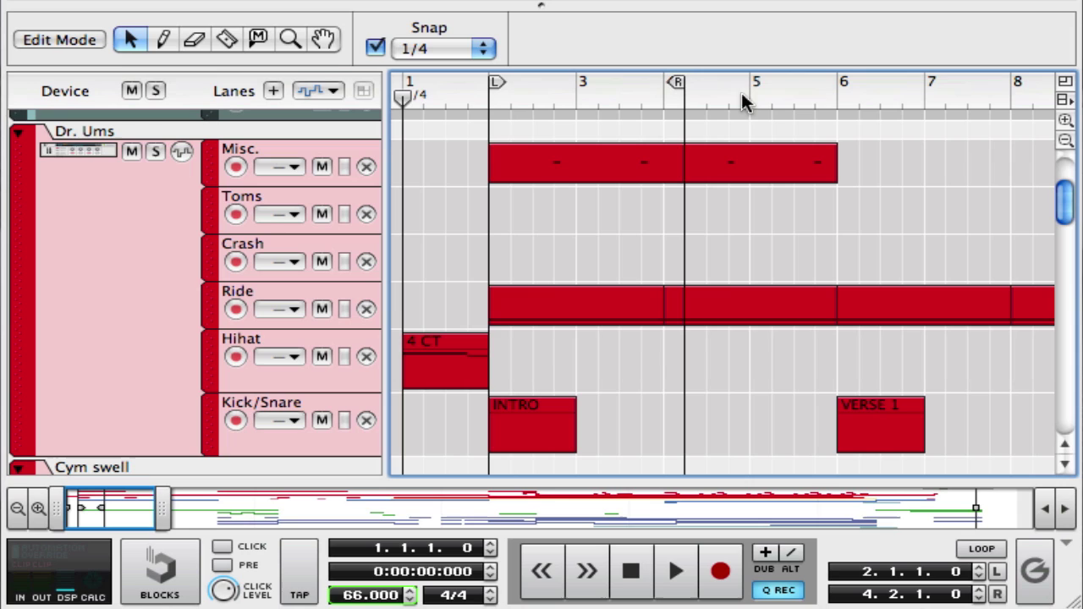
pyautogui.keyDown('alt'); pyautogui.click(836, 94); pyautogui.keyUp('alt')
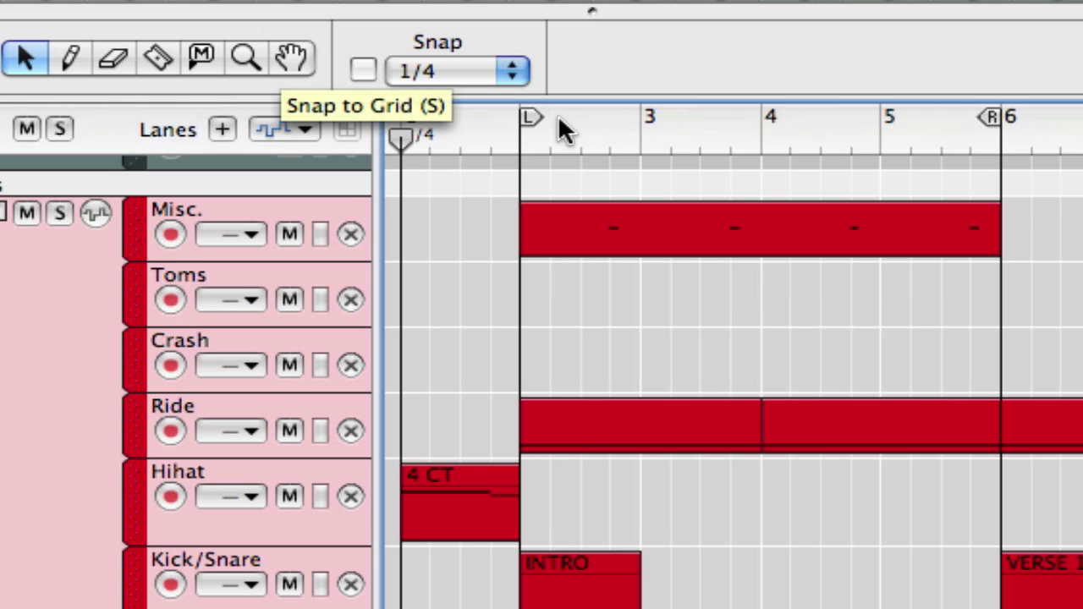
pyautogui.moveTo(533, 116); pyautogui.dragTo(610, 116)
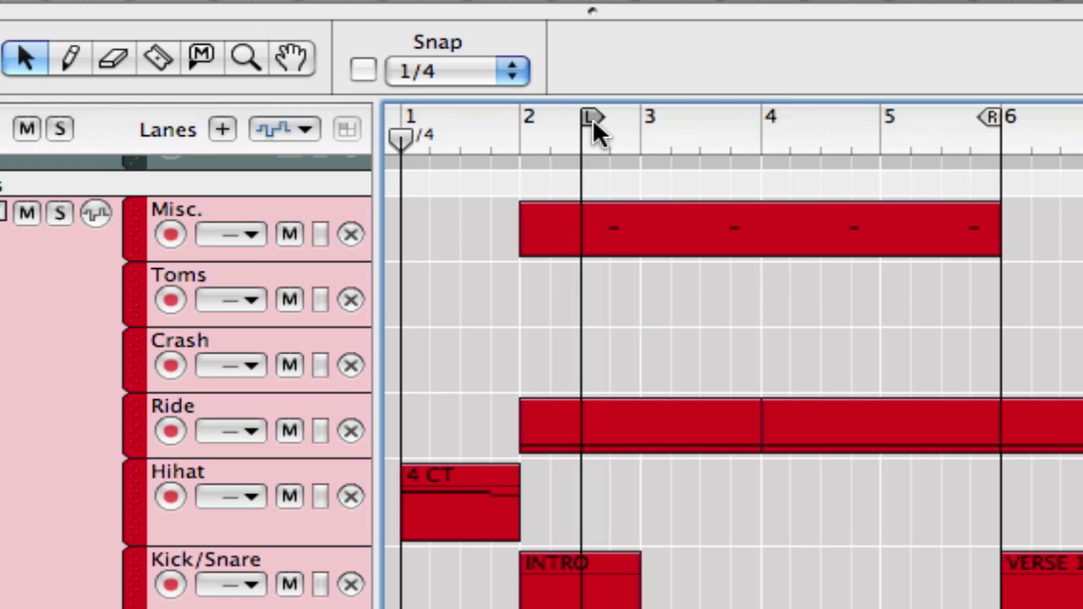
pyautogui.moveTo(595, 131); pyautogui.dragTo(525, 144)
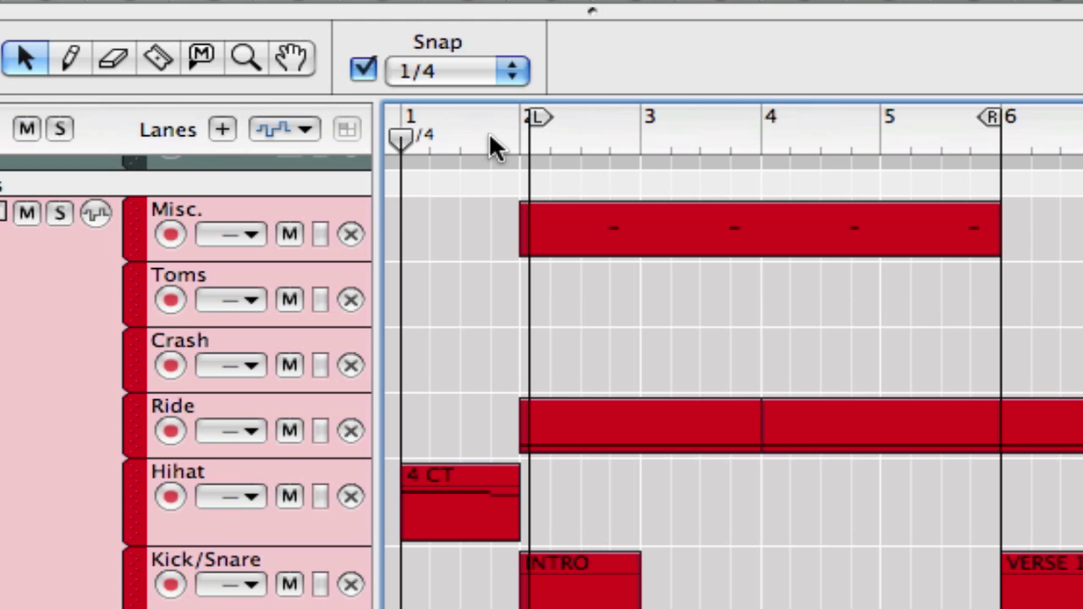
pyautogui.moveTo(526, 131); pyautogui.dragTo(520, 126)
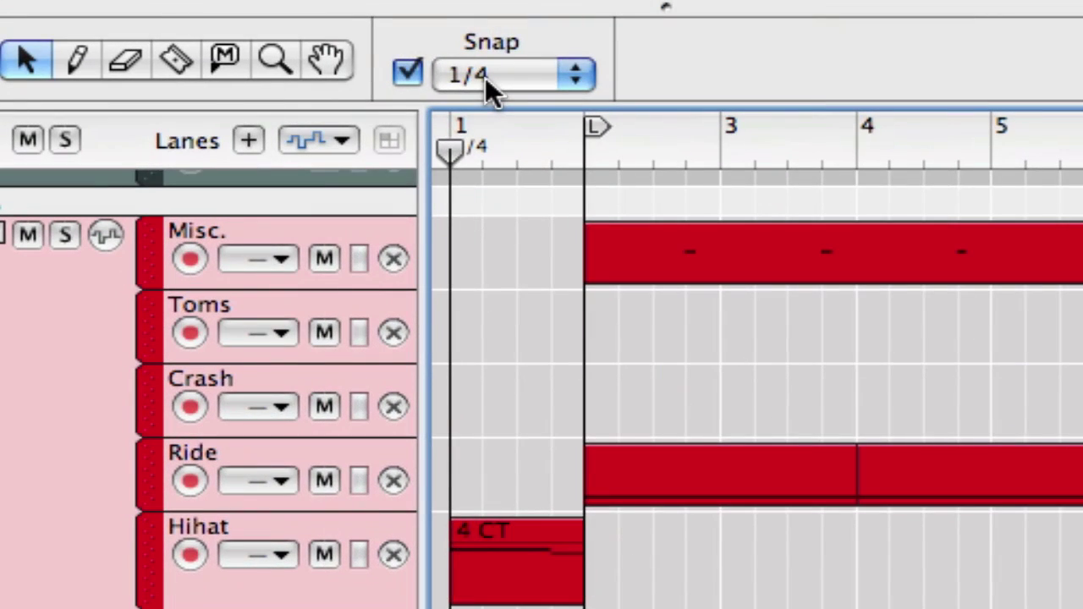
pyautogui.click(488, 78)
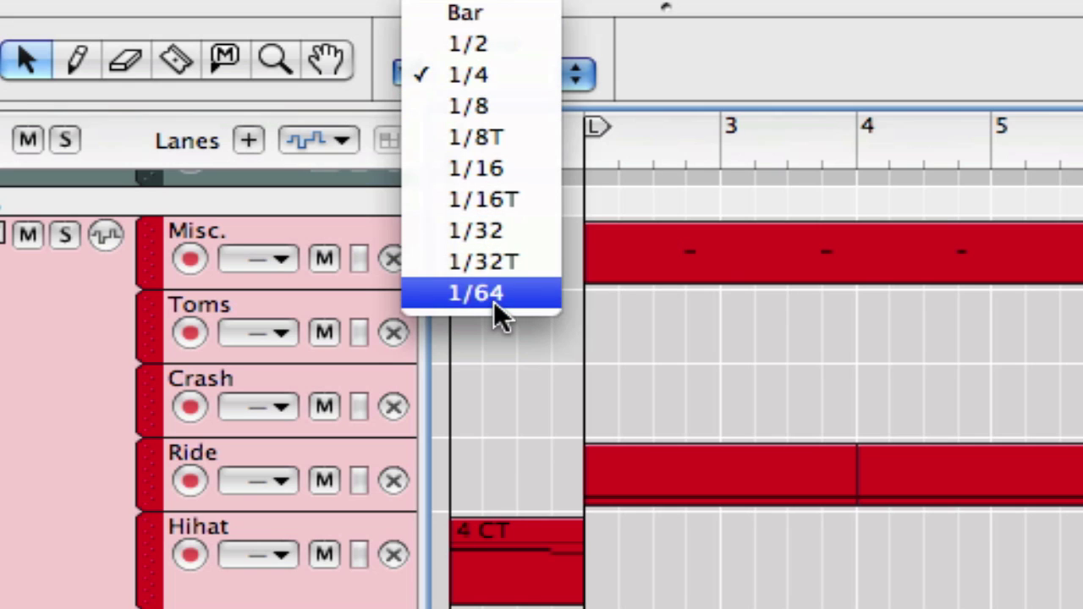
pyautogui.click(498, 334)
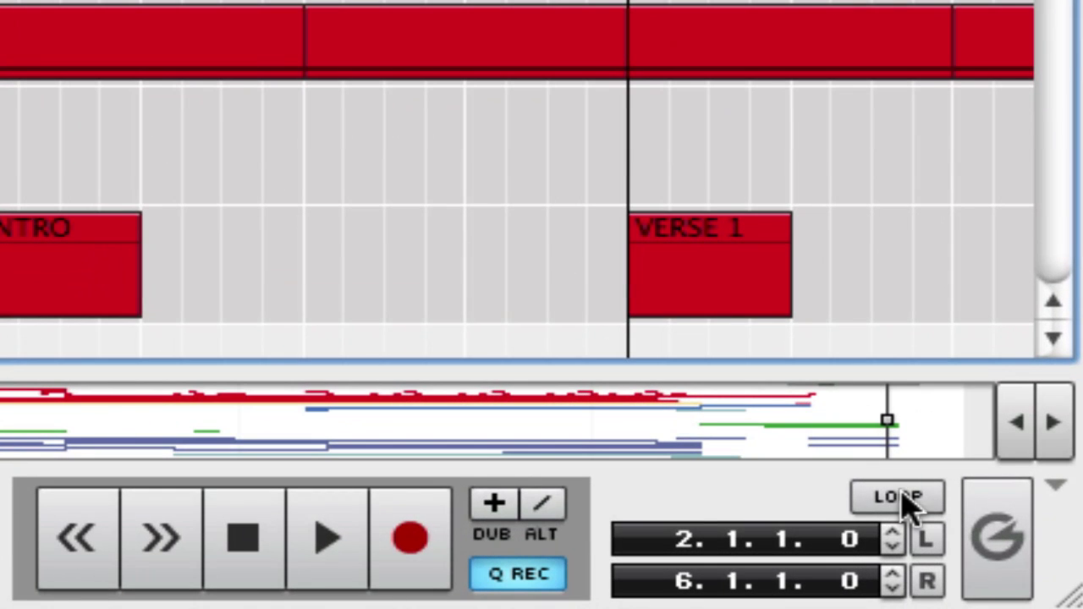
pyautogui.click(899, 497)
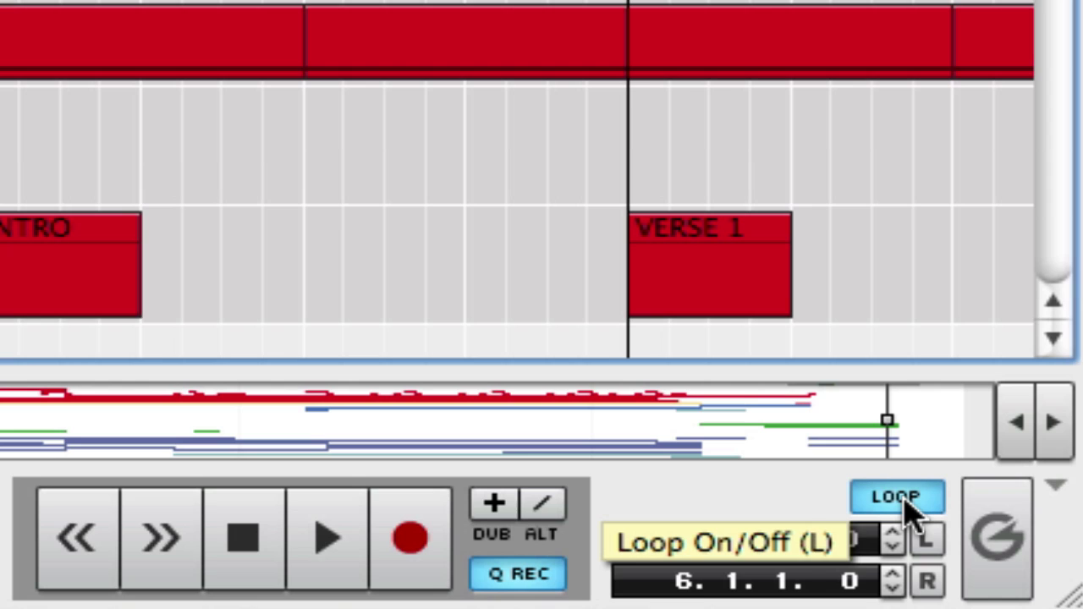
pyautogui.click(914, 510)
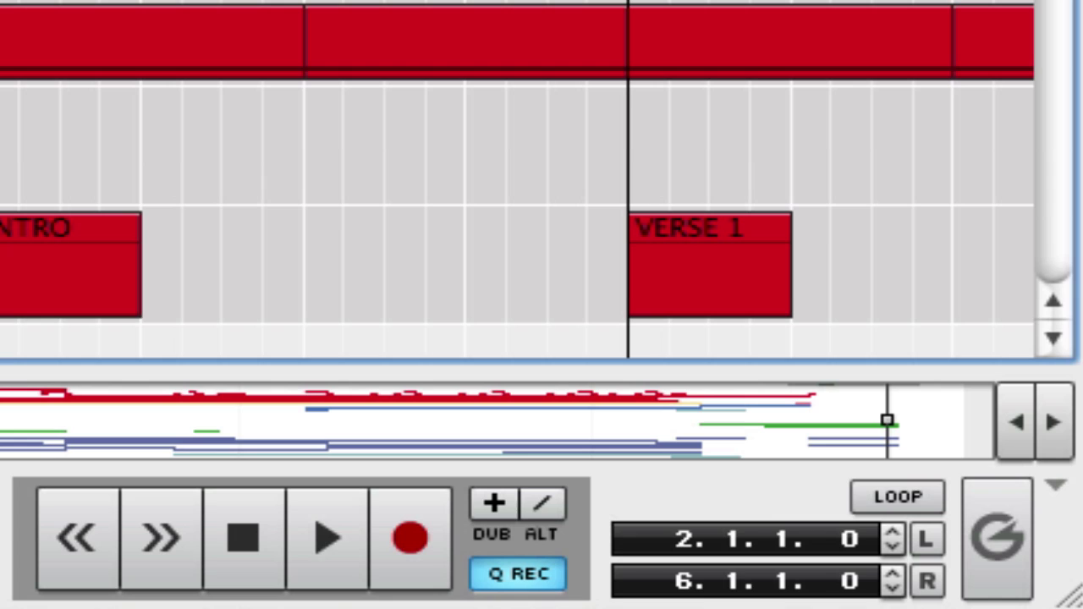
pyautogui.press('l')
pyautogui.press('l')
pyautogui.press('l')
pyautogui.press('l')
pyautogui.press('l')
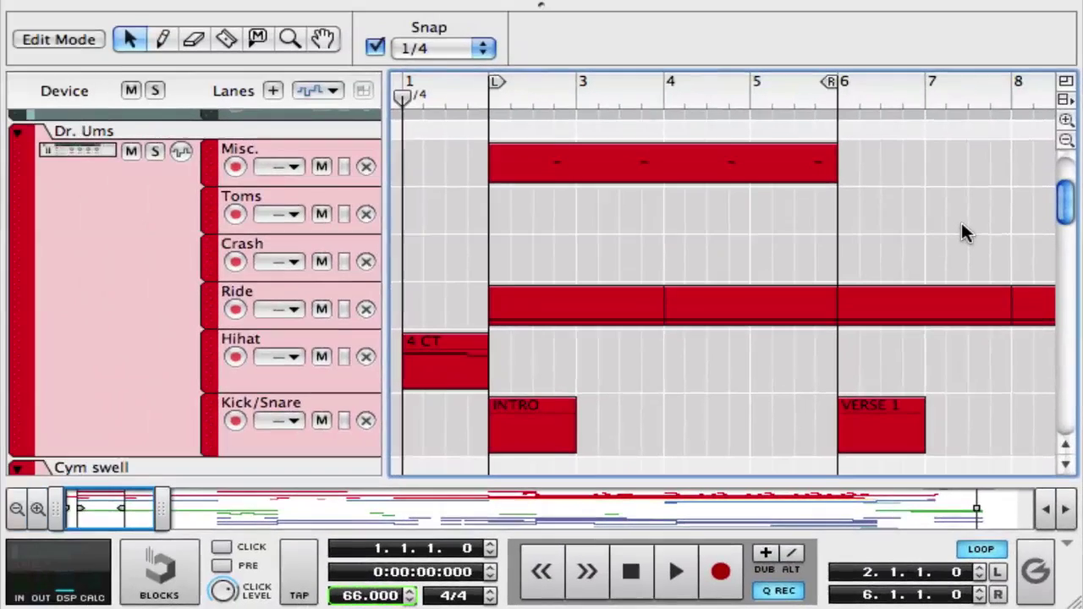
# Enable loop mode, play and stop the bars 2–6 loop, then move the playhead to bar 5.5
pyautogui.press('l')
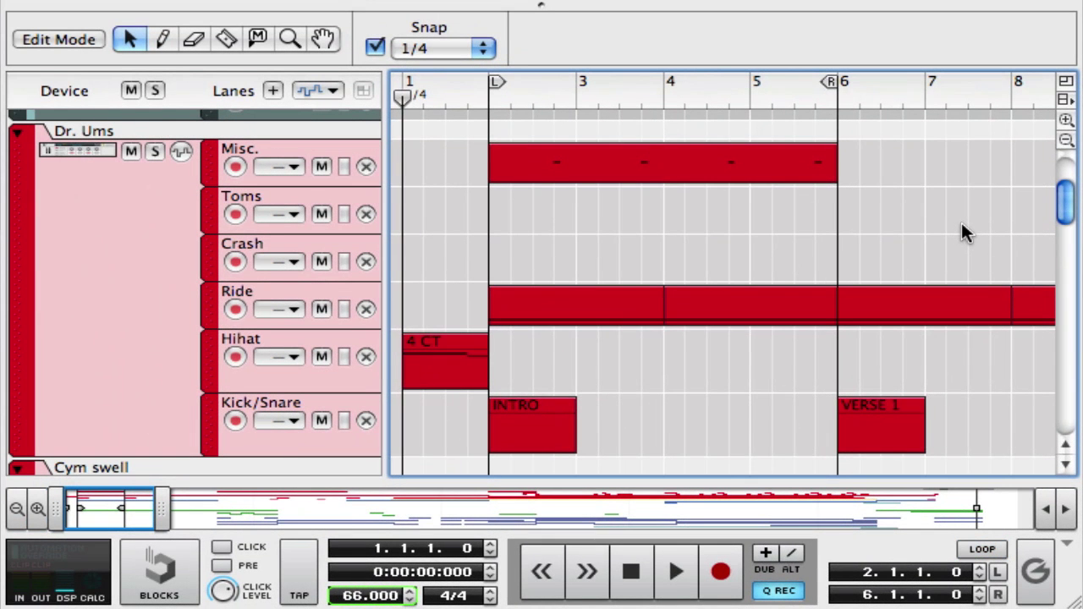
pyautogui.press('l')
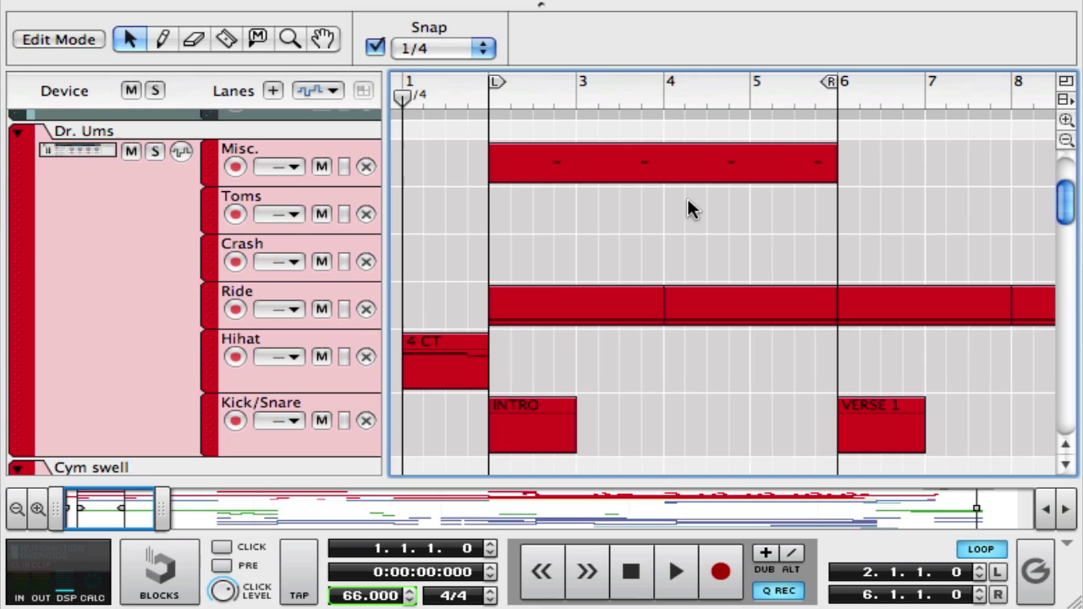
pyautogui.press('space')
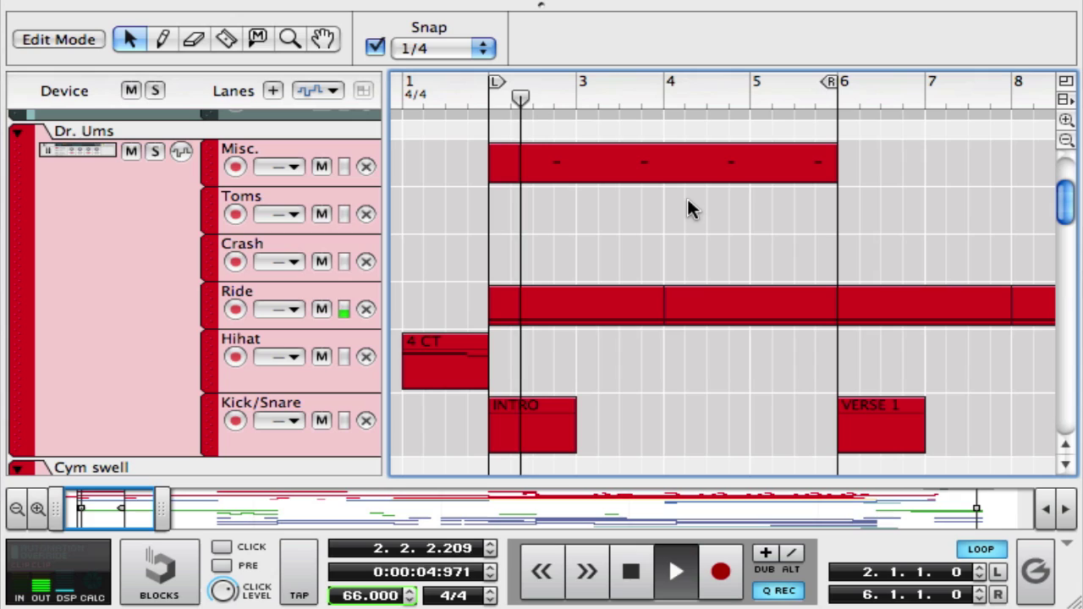
pyautogui.press('space')
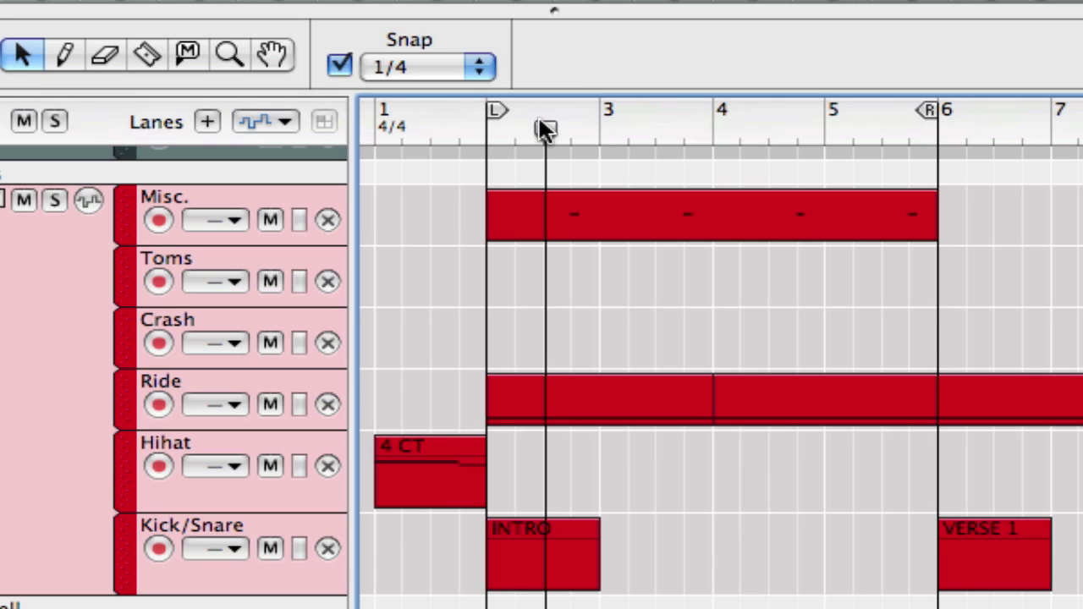
pyautogui.moveTo(541, 125); pyautogui.dragTo(864, 160)
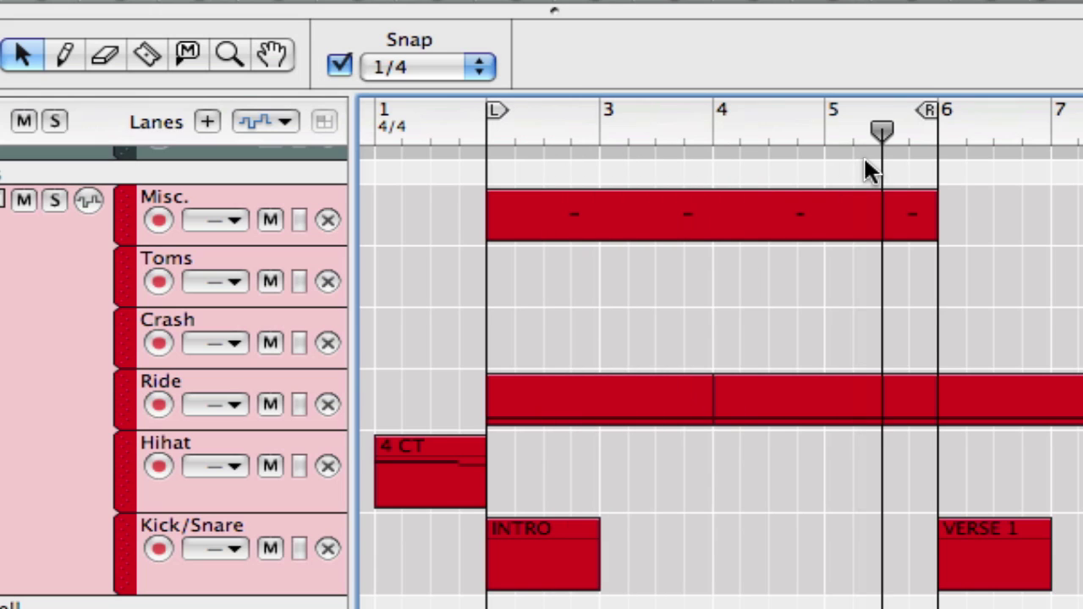